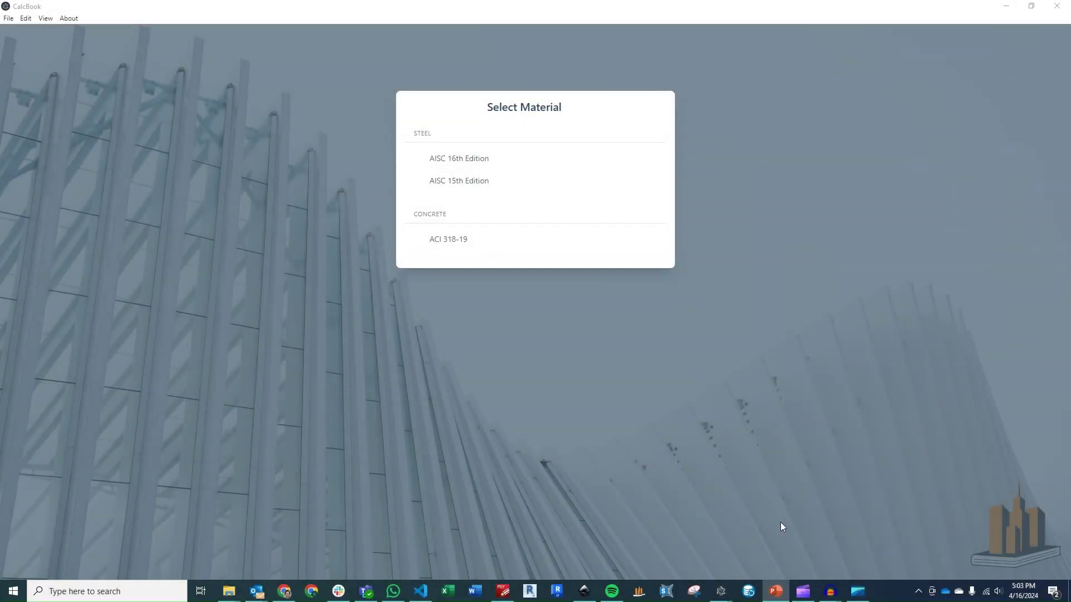
Add AISC 16th Edition Prying Action (Angle) and Prying Action (Tee Shape) connection calculations.
left_click(513, 161)
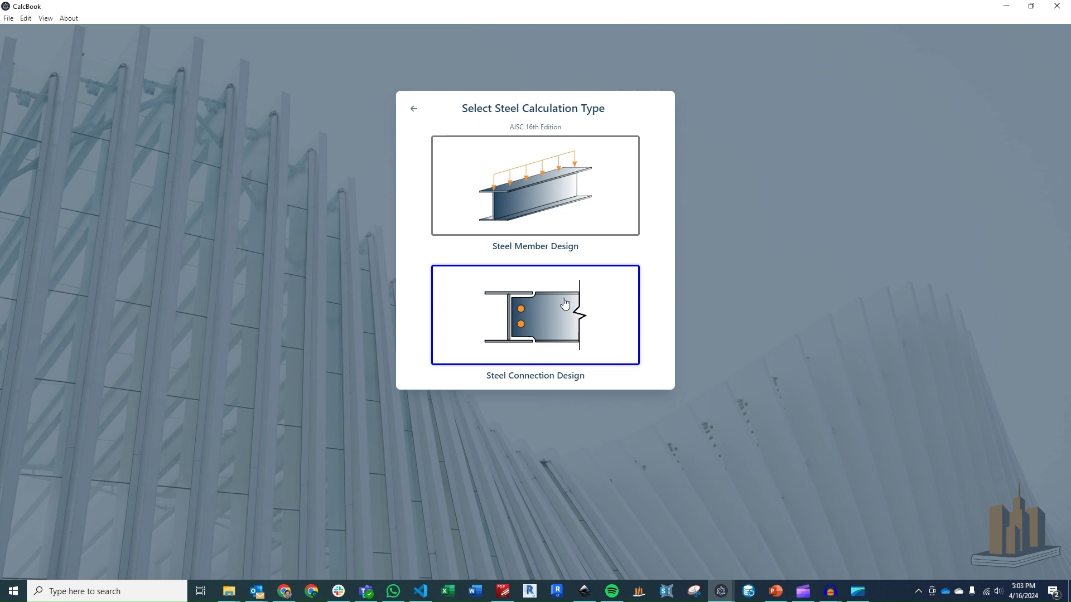
left_click(556, 318)
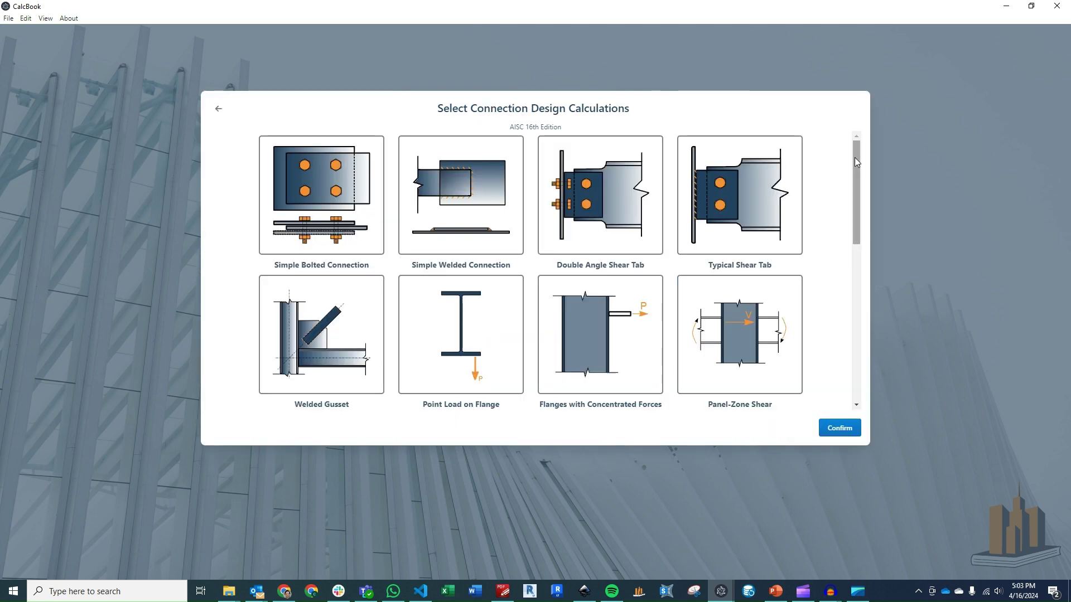
left_click_drag(858, 161, 867, 226)
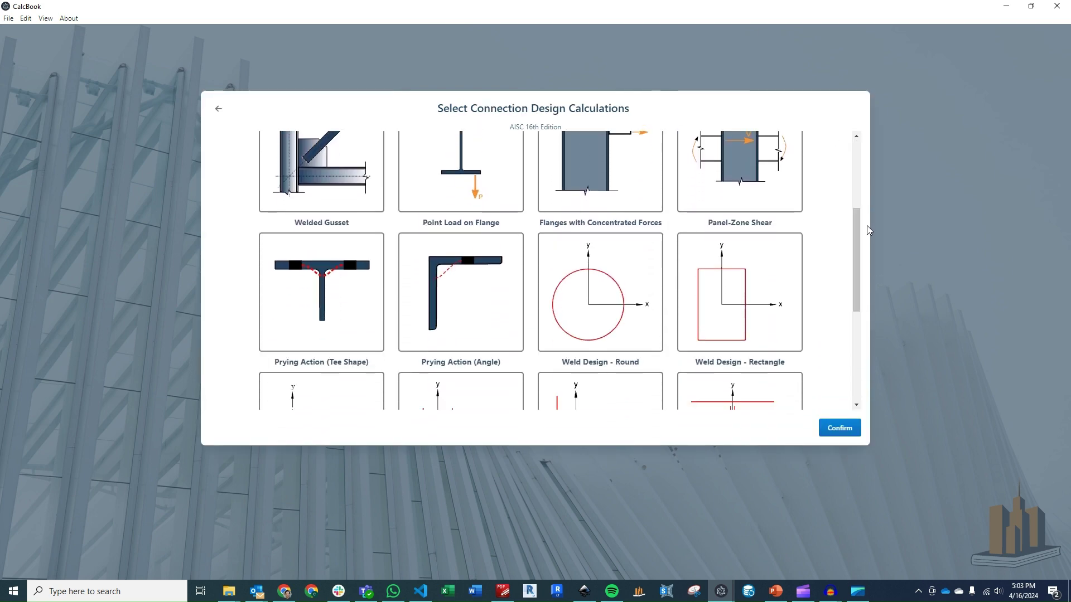
left_click(461, 304)
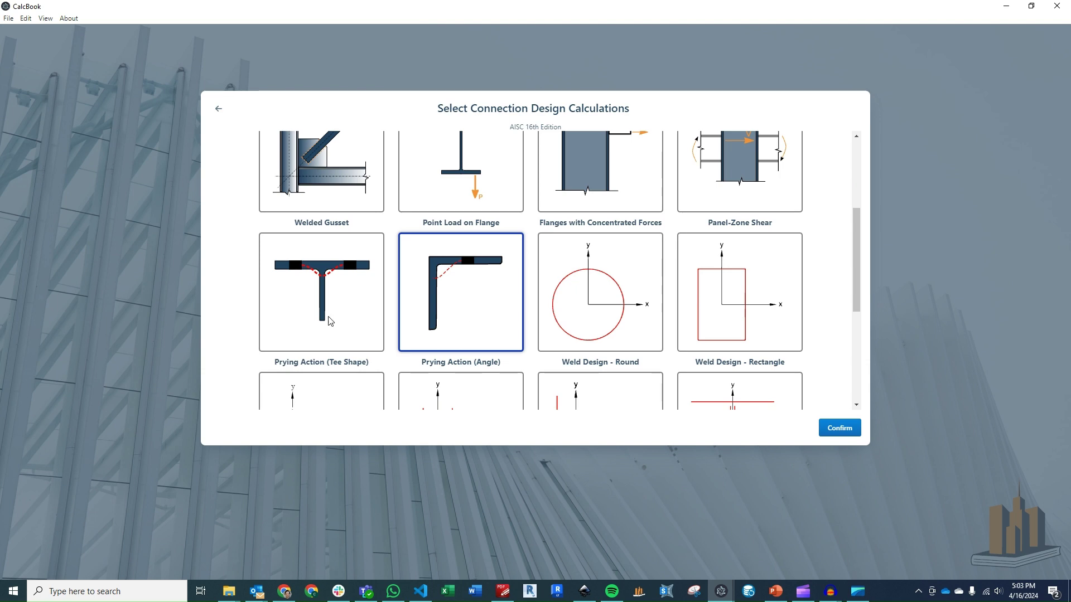
left_click(306, 317)
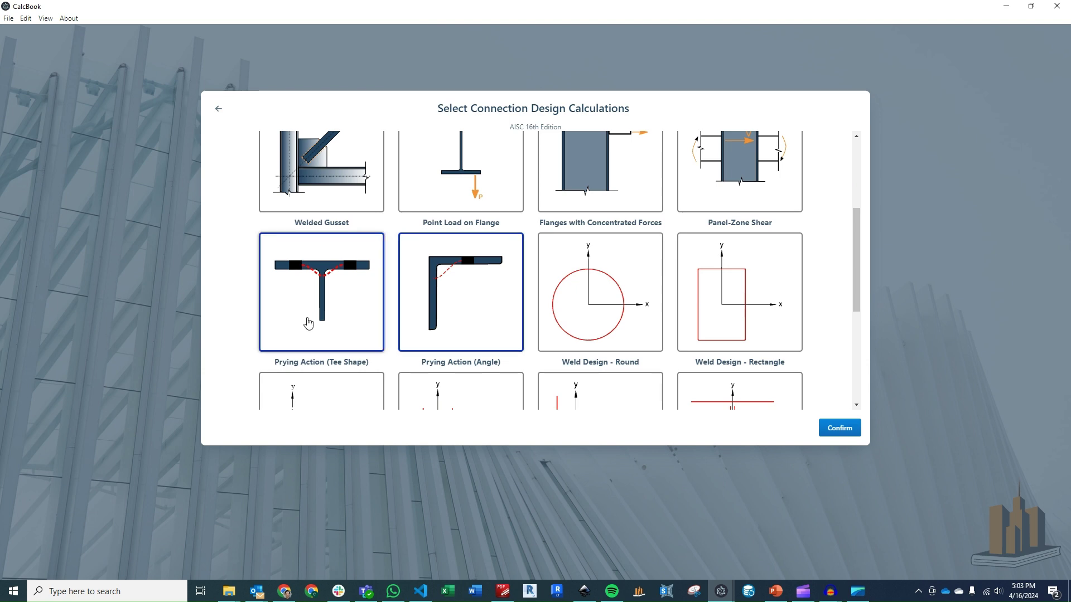
left_click(840, 428)
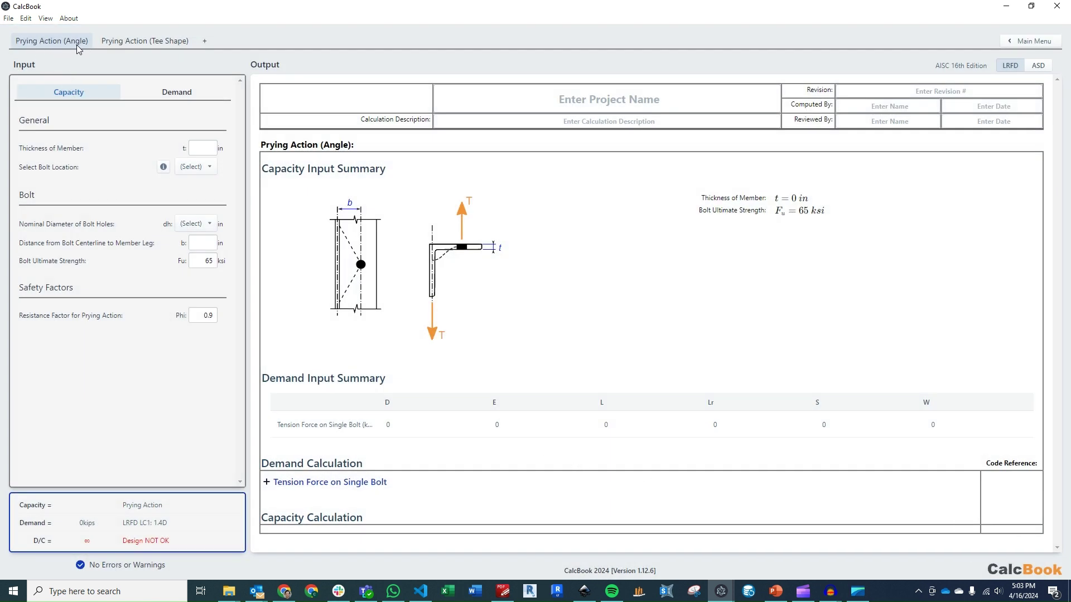
Give the angle a 0.25 in member thickness and a Typical bolt location.
left_click(195, 145)
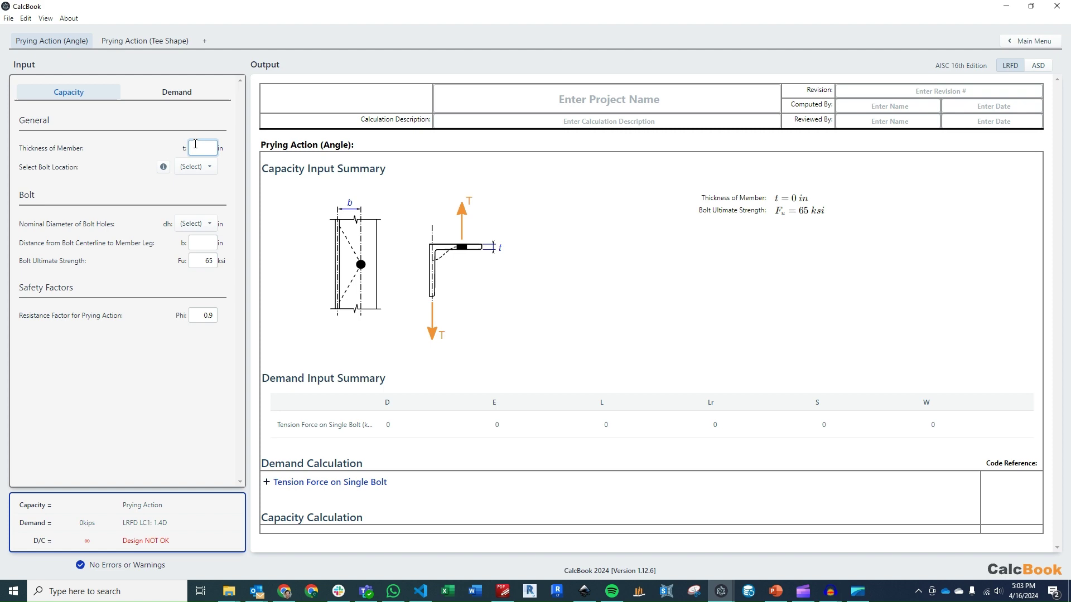
type("0.25")
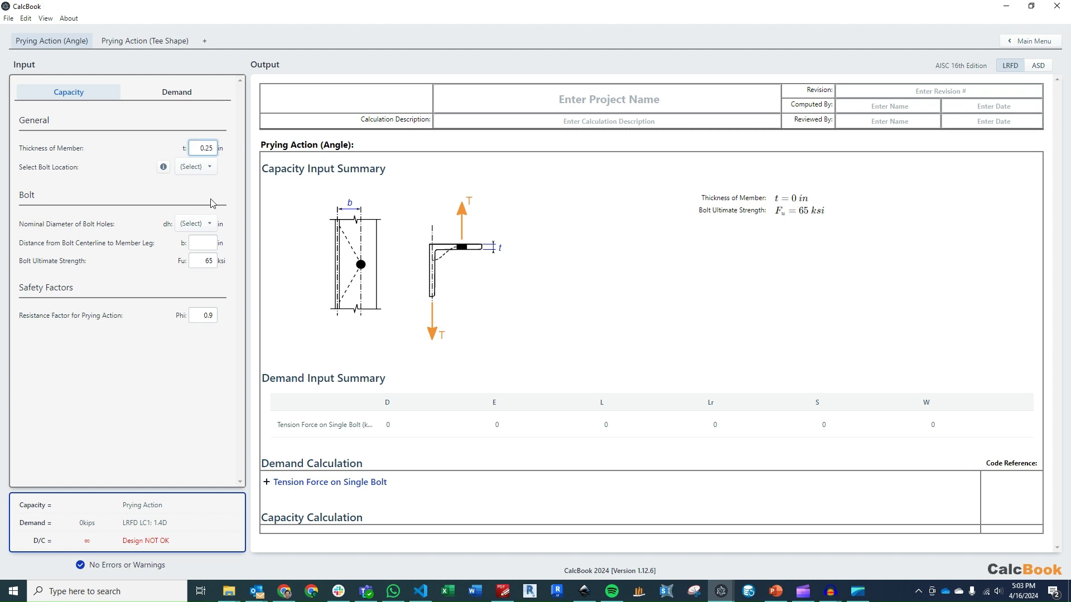
left_click(222, 184)
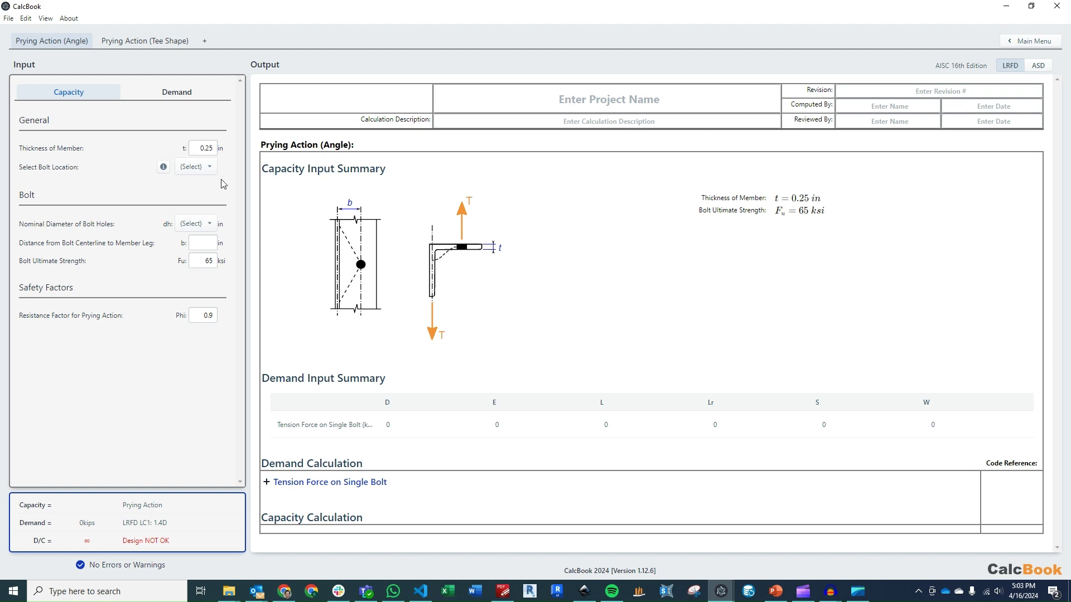
left_click(163, 167)
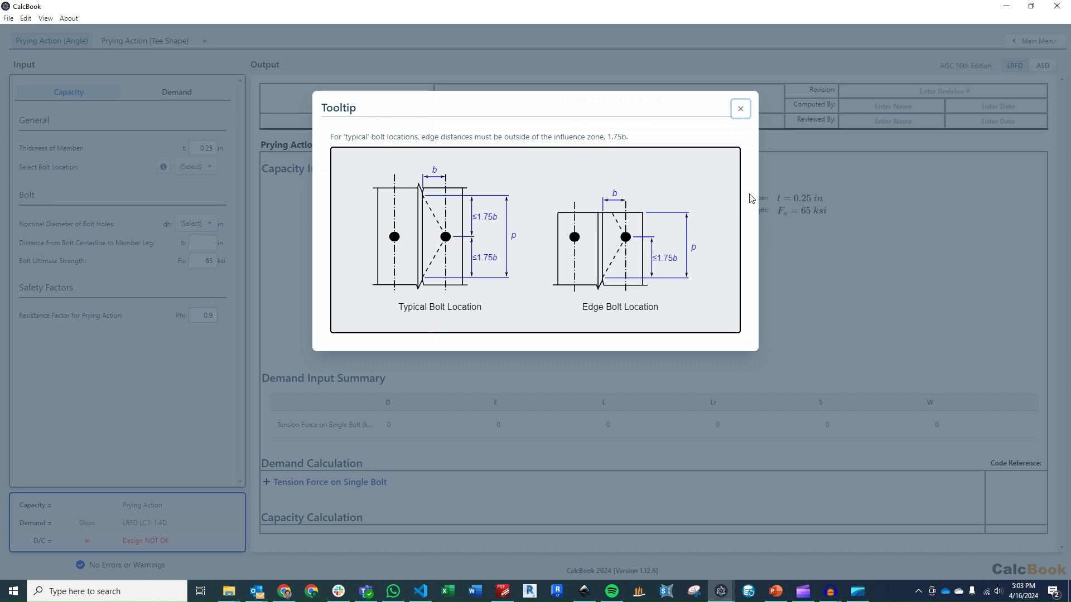
left_click(741, 109)
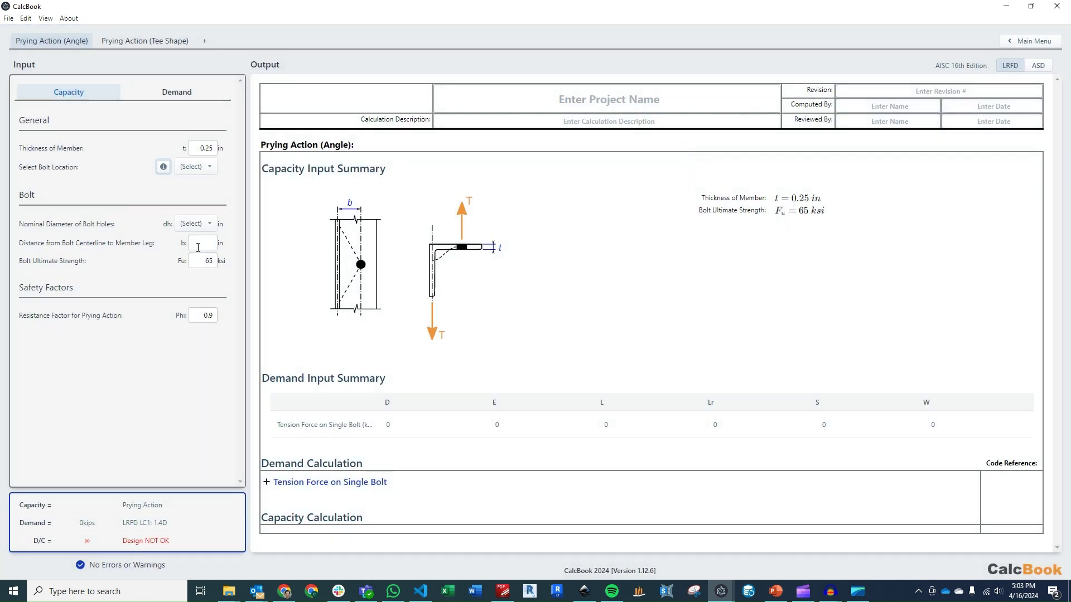
left_click(195, 167)
left_click(199, 191)
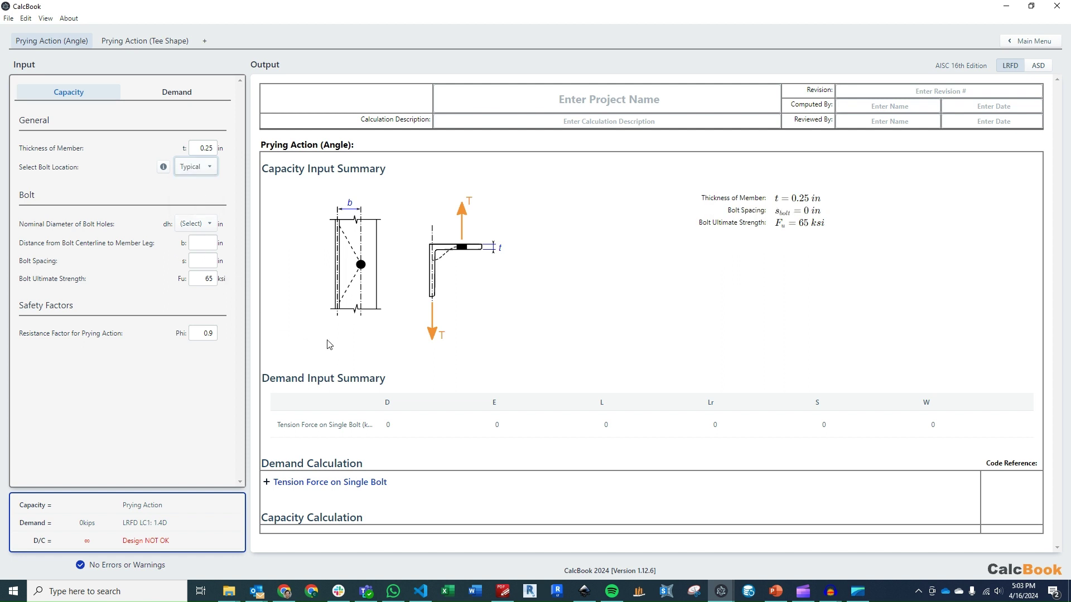
Set the angle's bolt holes to 11/16", b to 1.625 in and bolt spacing to 6 in.
left_click(207, 226)
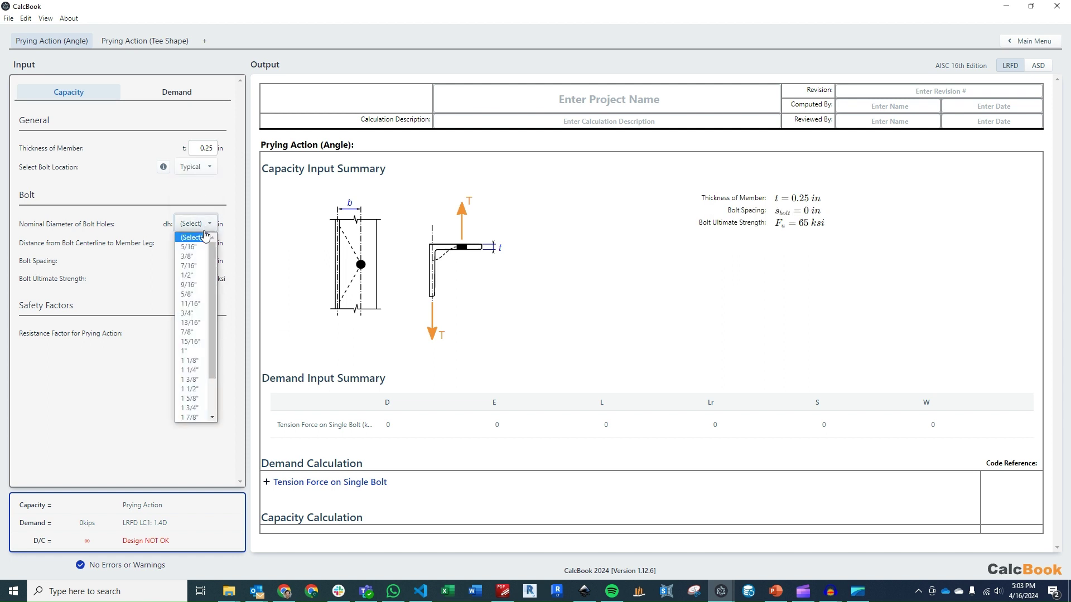
scroll(200, 278, "down", 1)
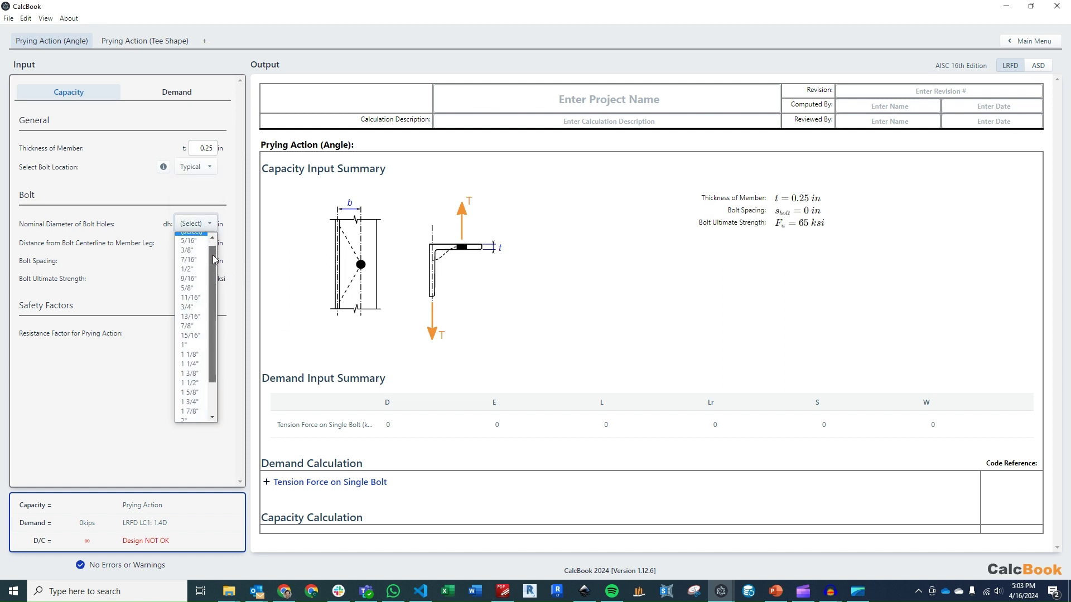
left_click(190, 295)
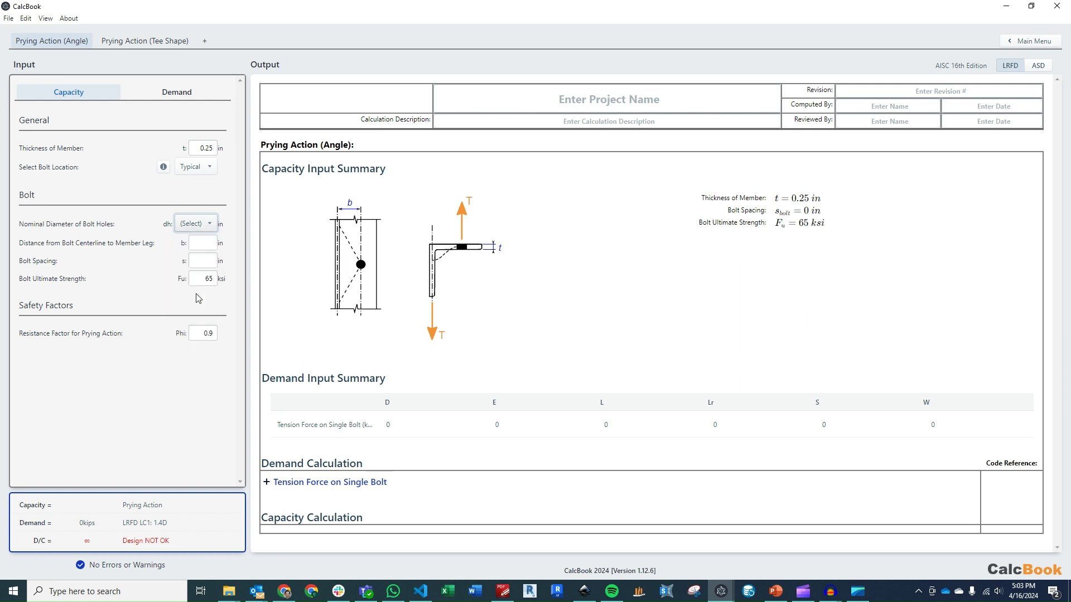
left_click(207, 245)
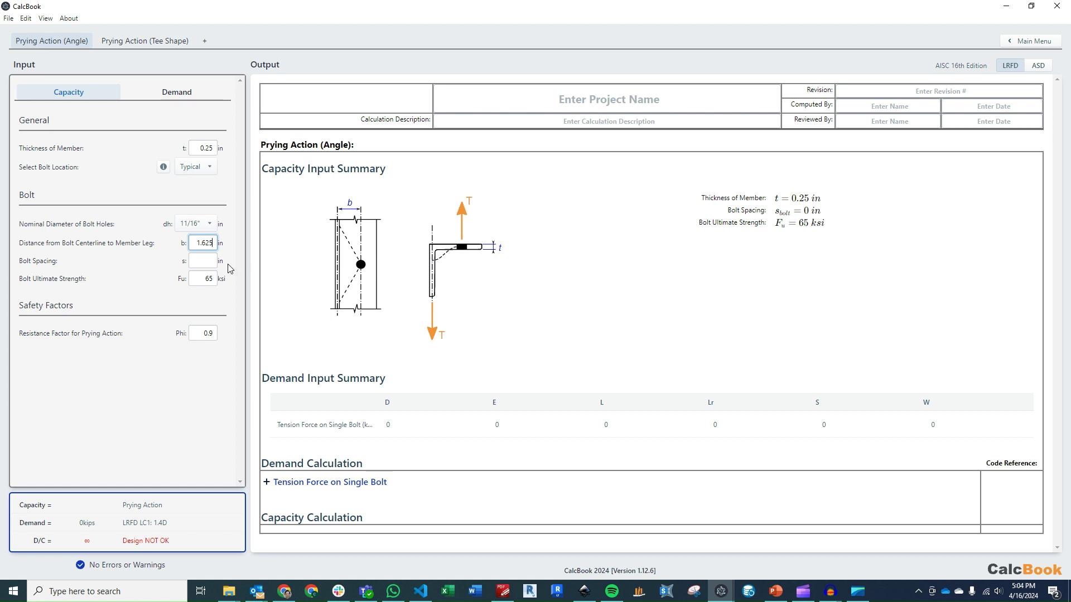
left_click(205, 264)
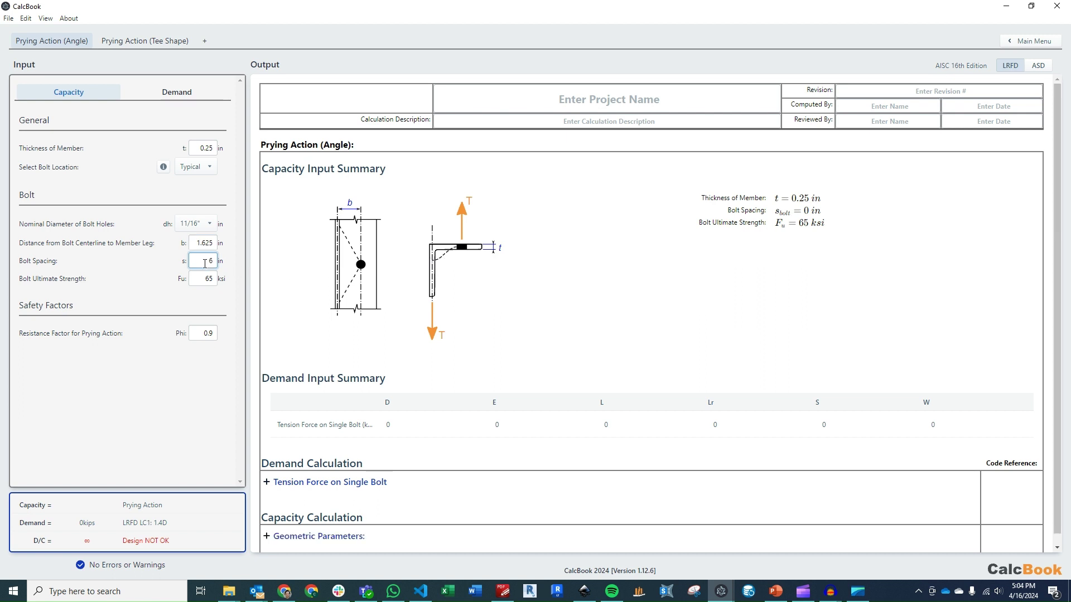
left_click(199, 278)
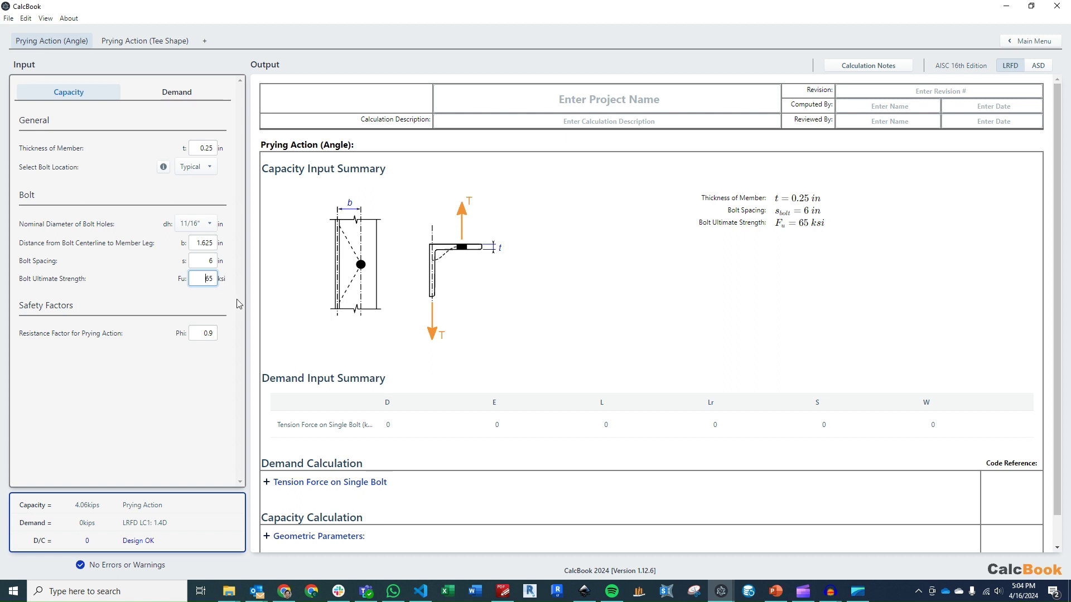
Use a single design load of 2.5 kips per bolt for the angle demand.
left_click(196, 94)
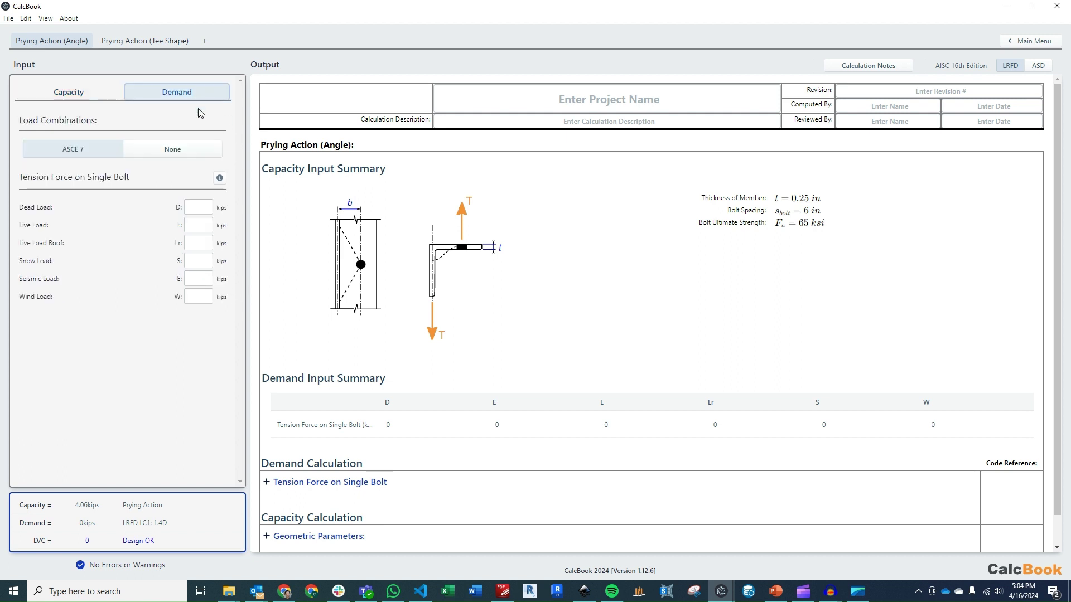
left_click(200, 150)
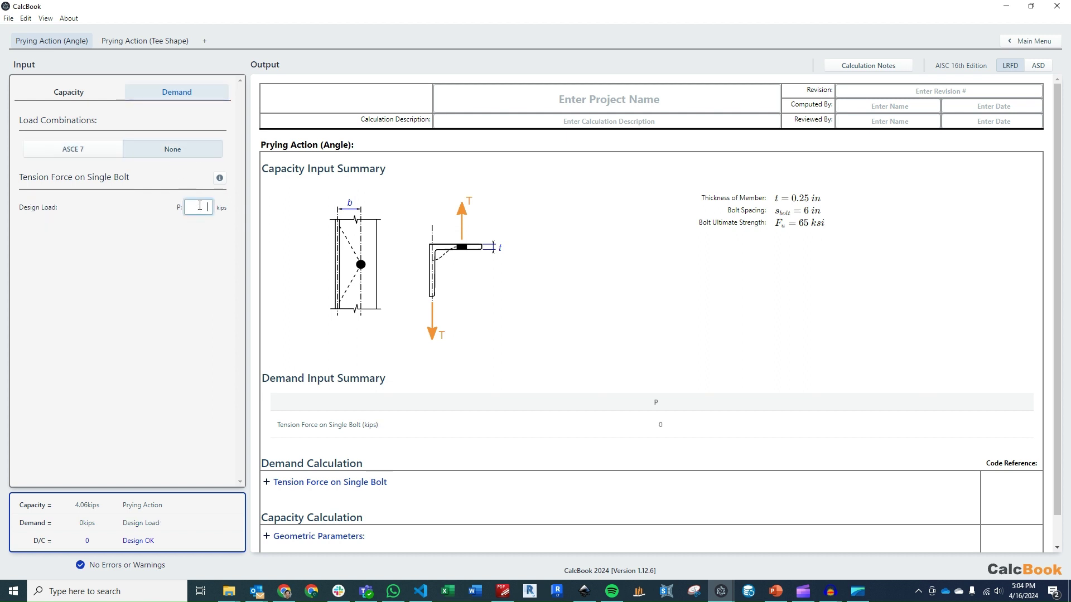
left_click(220, 178)
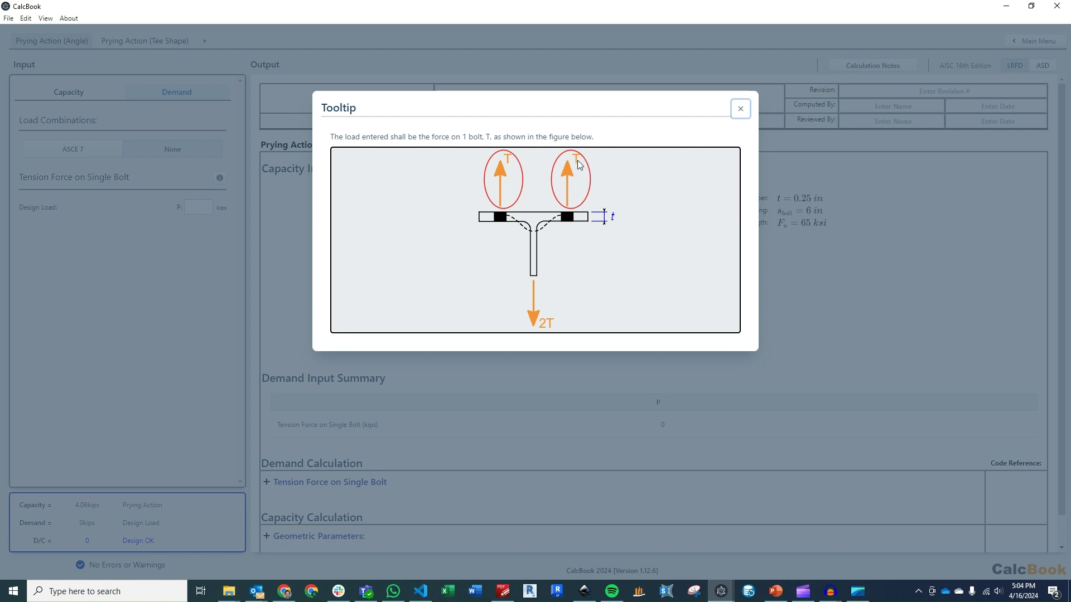
left_click(142, 314)
left_click(202, 211)
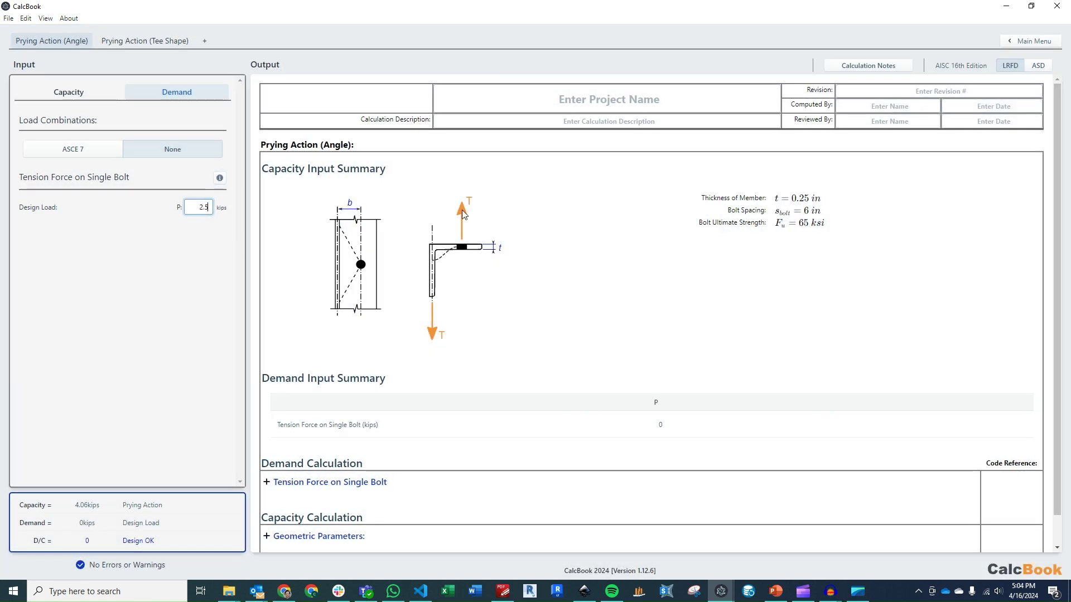
left_click(189, 318)
Expand the angle's Geometric Parameters (p = 5.69 in, b′ = 1.28 in) and enlarge the tributary diagram.
scroll(424, 326, "down", 1)
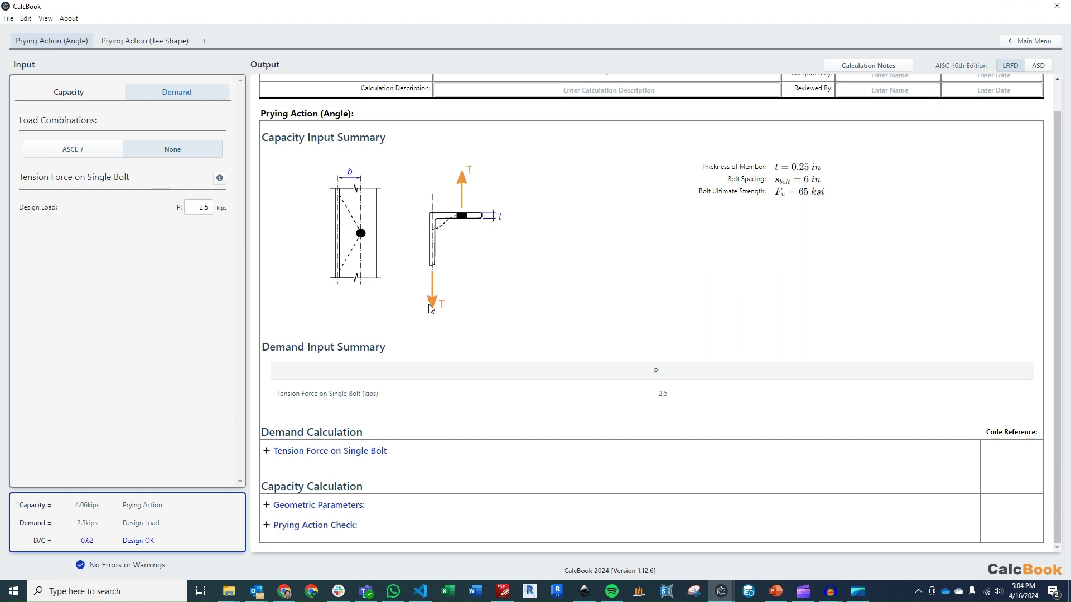
left_click(369, 505)
scroll(451, 327, "down", 8)
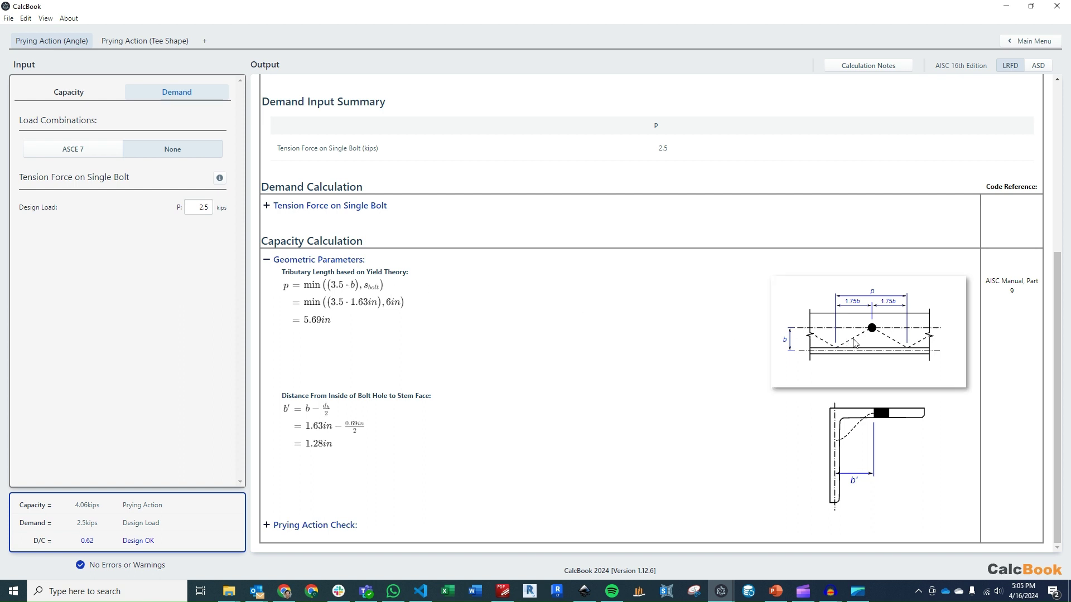
left_click(902, 342)
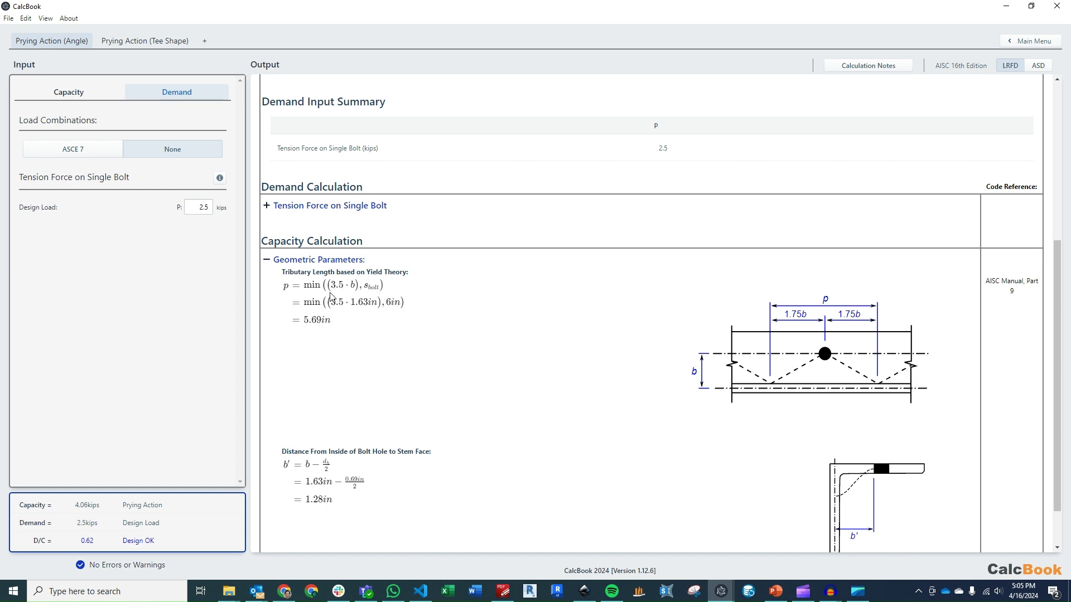
scroll(429, 322, "down", 1)
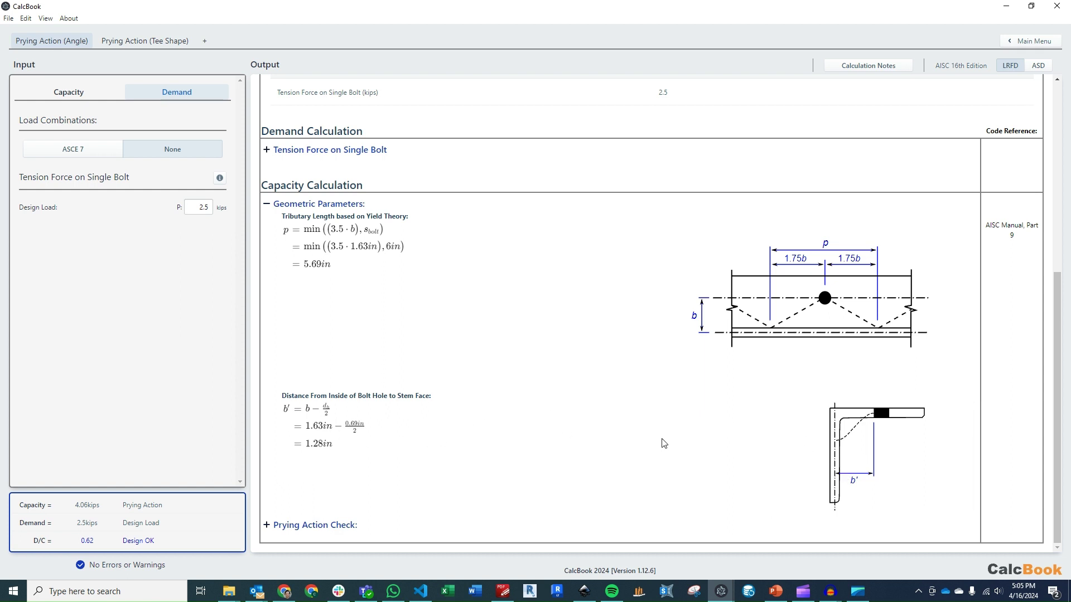
Expand the angle's Prying Action Check to show Tnp = 4.51 kips and φTnp = 4.06 kips.
left_click(327, 524)
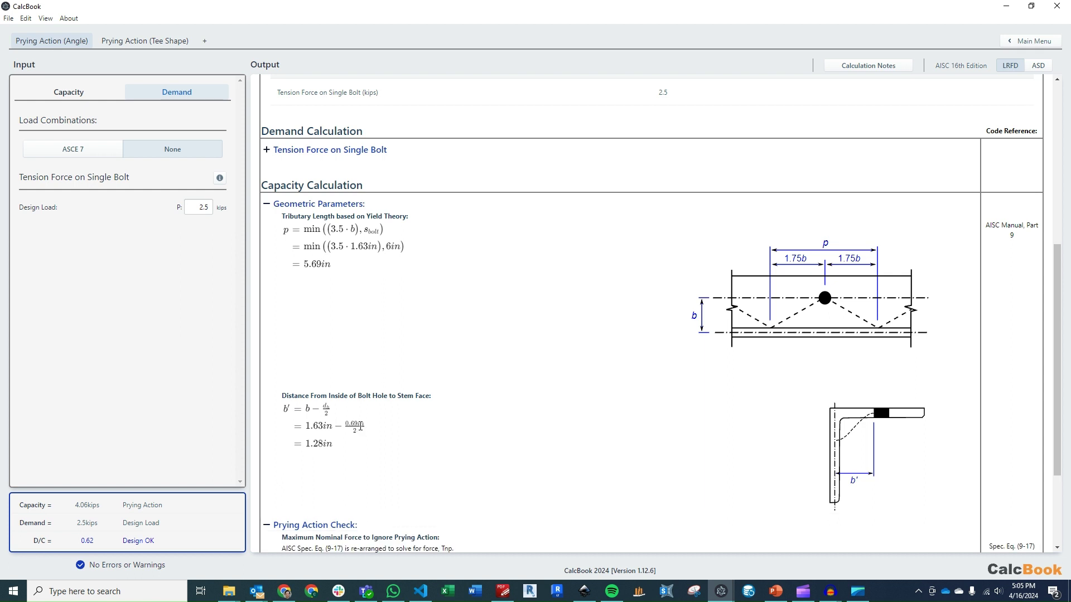
scroll(363, 457, "down", 3)
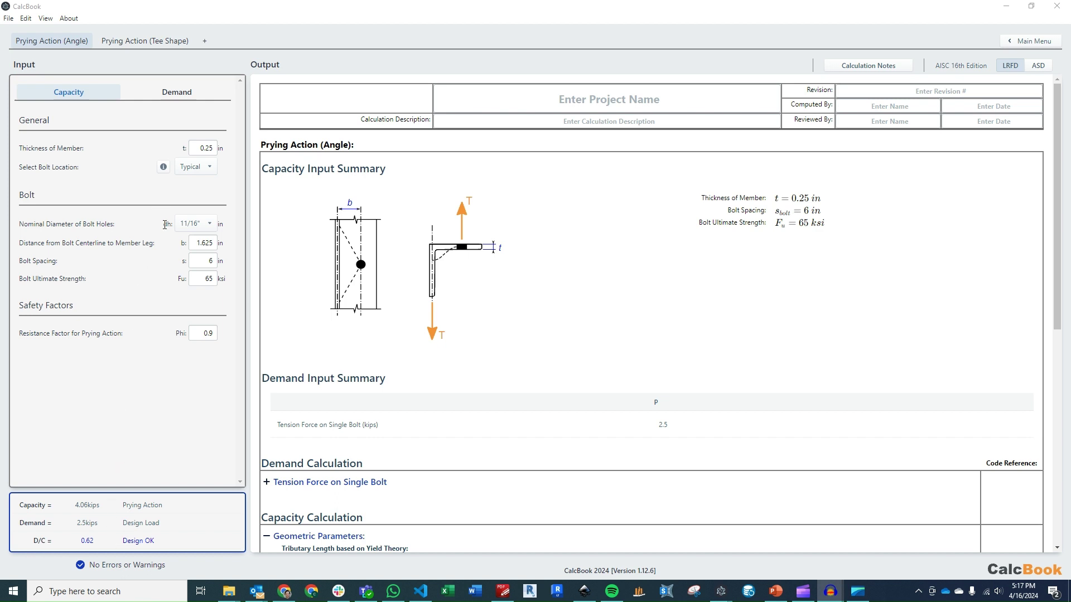
Give the tee 0.25 in thickness, Typical bolt location, 11/16" holes and b = 1.5 in.
left_click(172, 43)
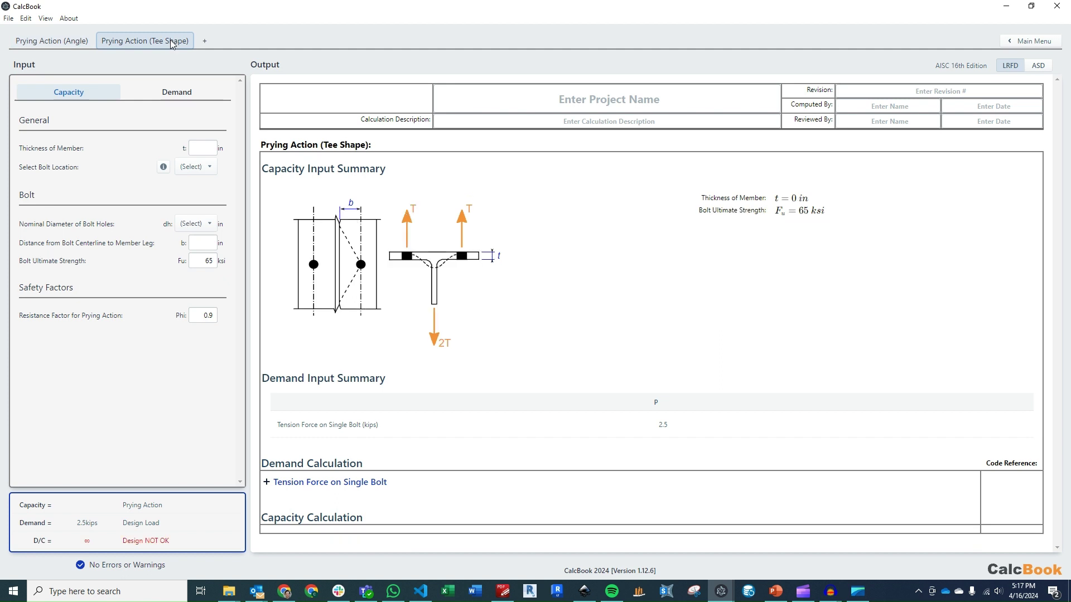
left_click(199, 146)
type("0.25")
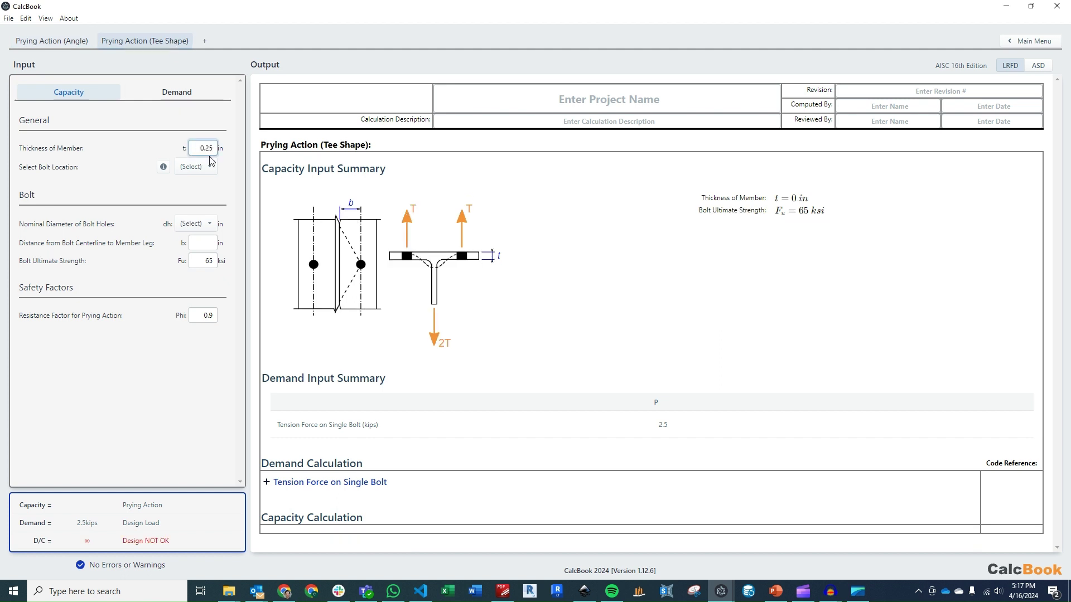
left_click(205, 168)
left_click(204, 186)
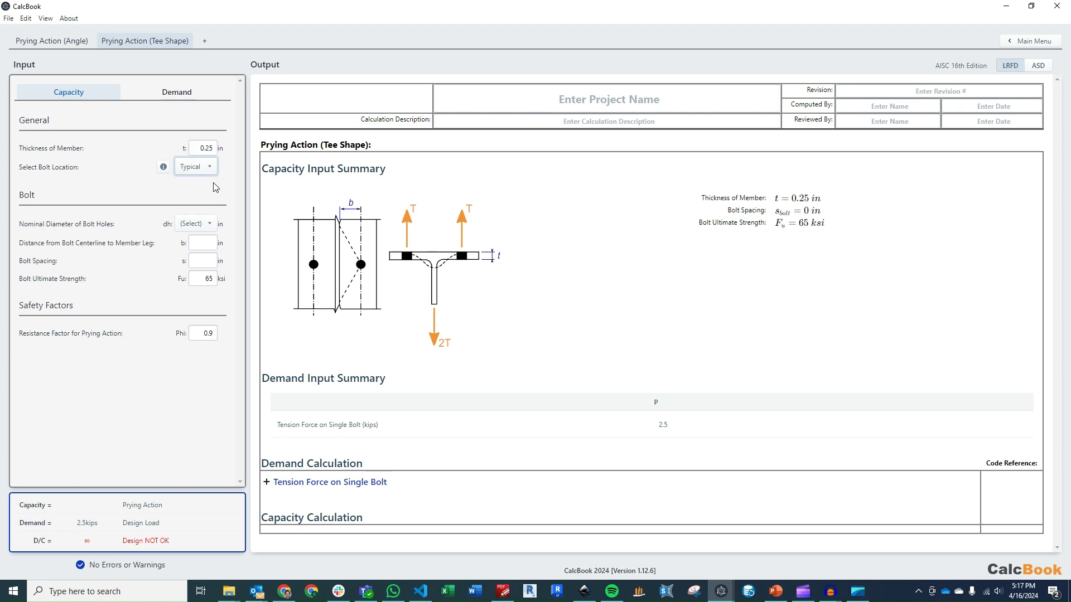
left_click(198, 224)
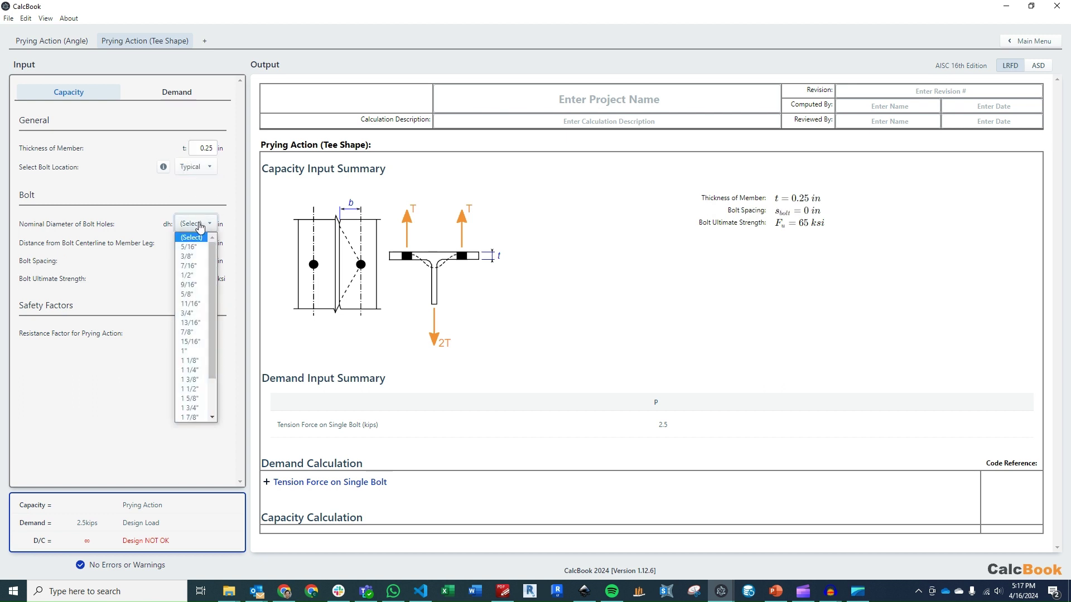
left_click(195, 304)
left_click(204, 245)
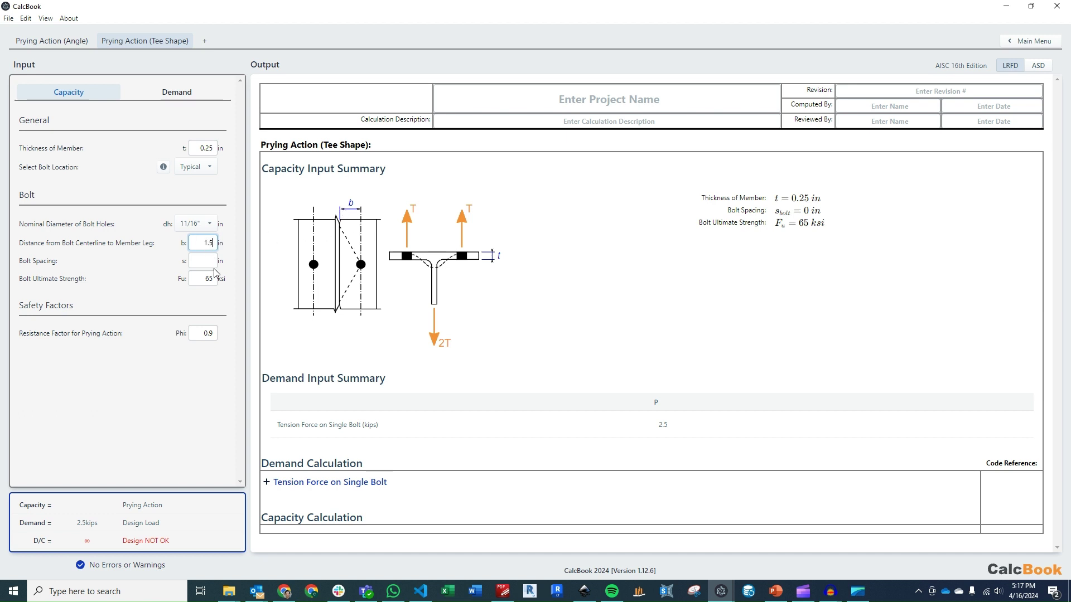
left_click(211, 261)
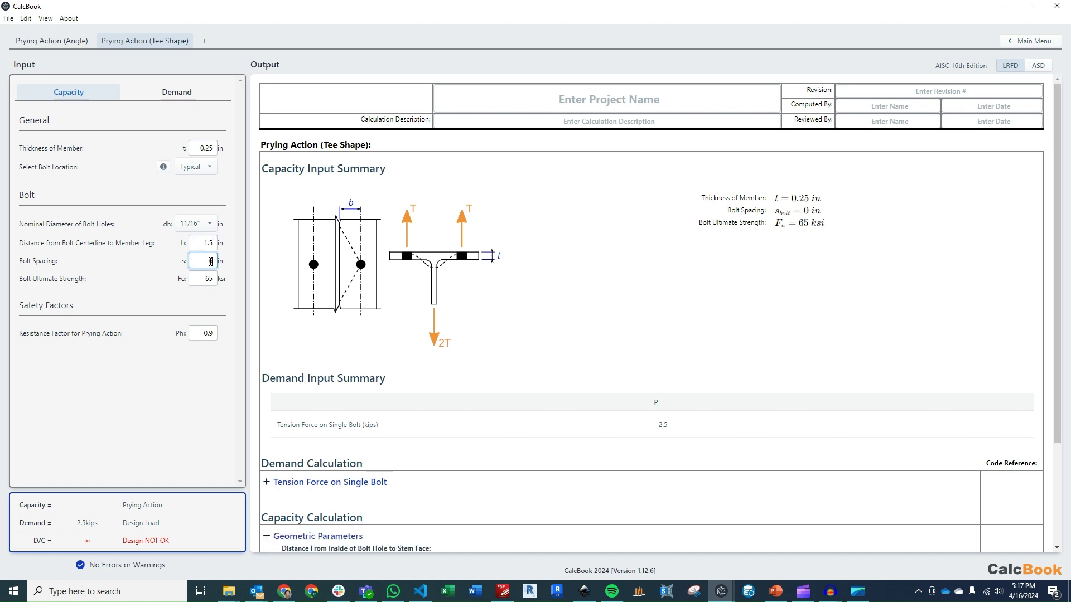
left_click(177, 91)
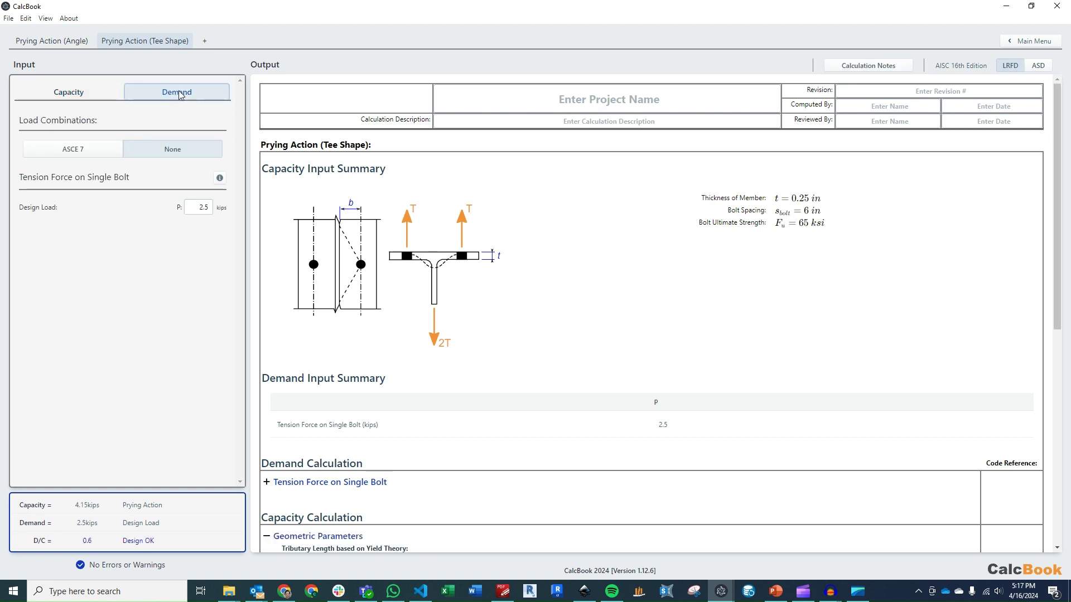
left_click(212, 207)
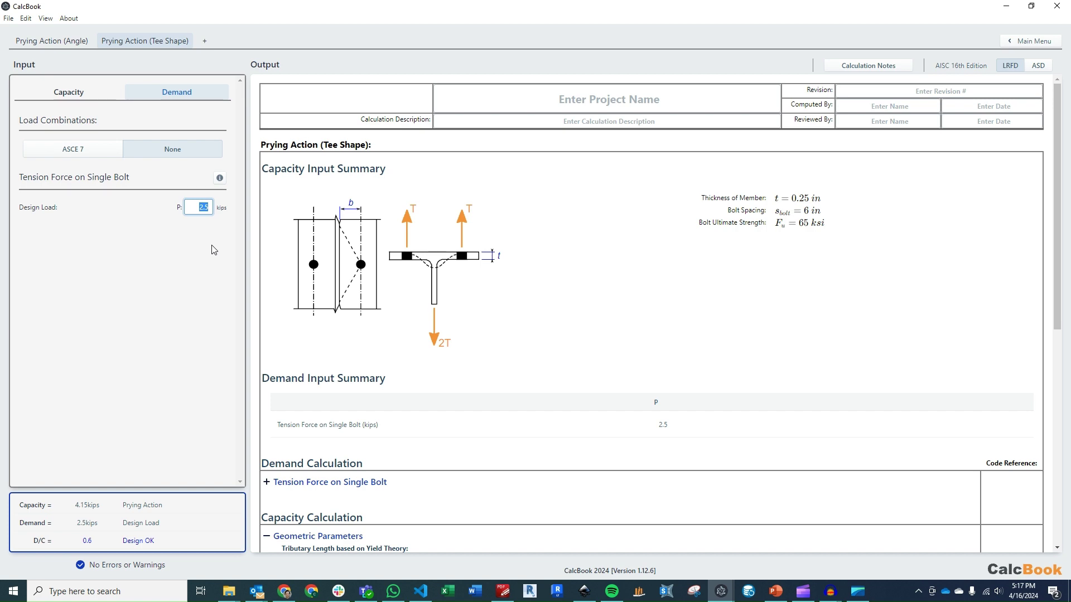
left_click(218, 180)
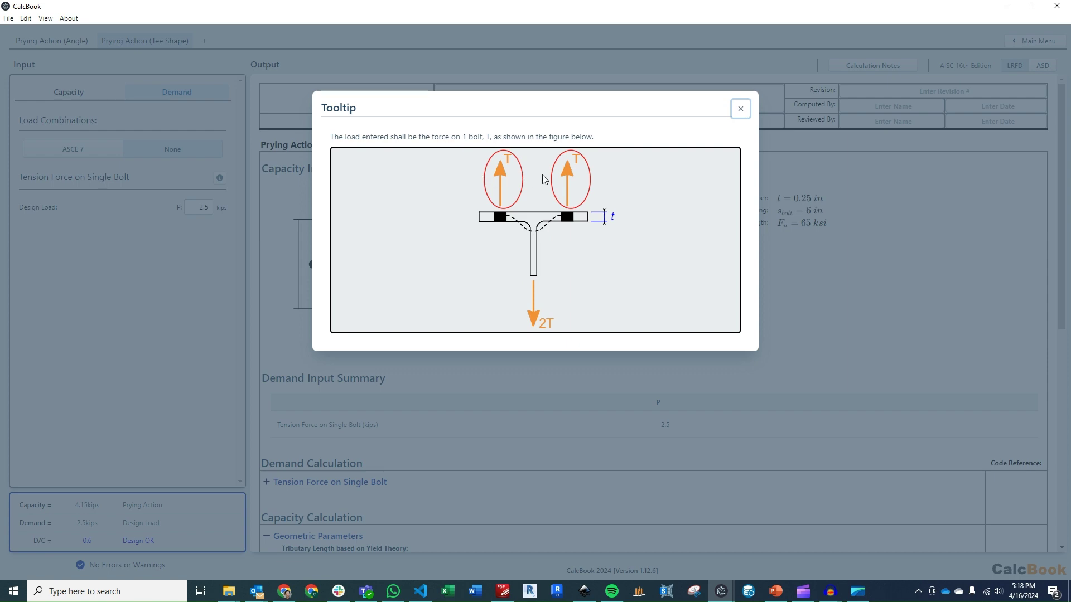
left_click(177, 311)
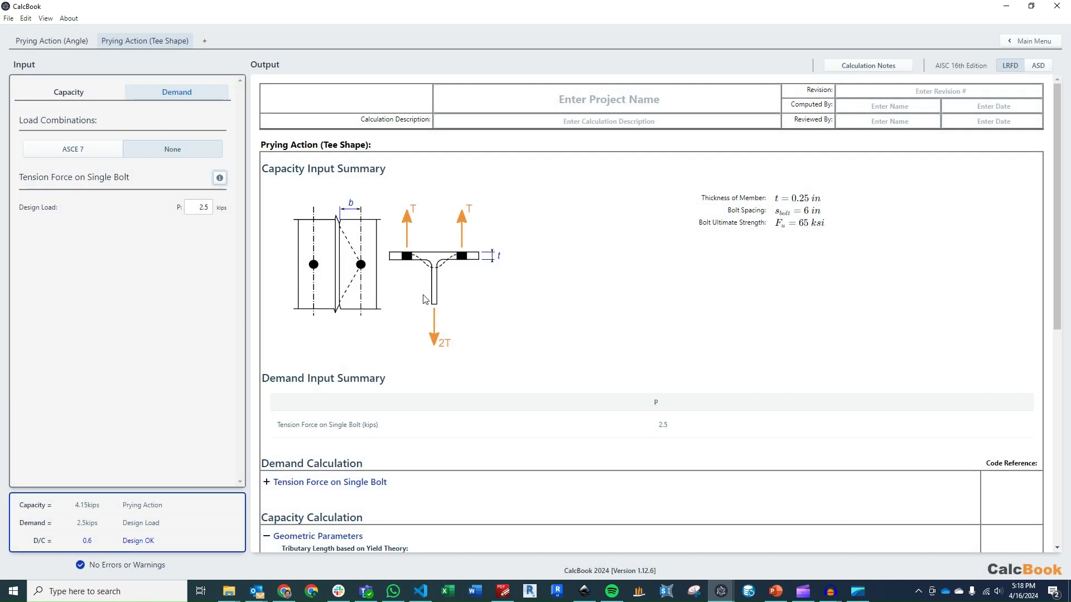
Scroll the tee report to the Prying Action Check, showing p = 5.25 in and φTnp = 4.15 kips.
scroll(413, 299, "down", 2)
scroll(429, 281, "down", 3)
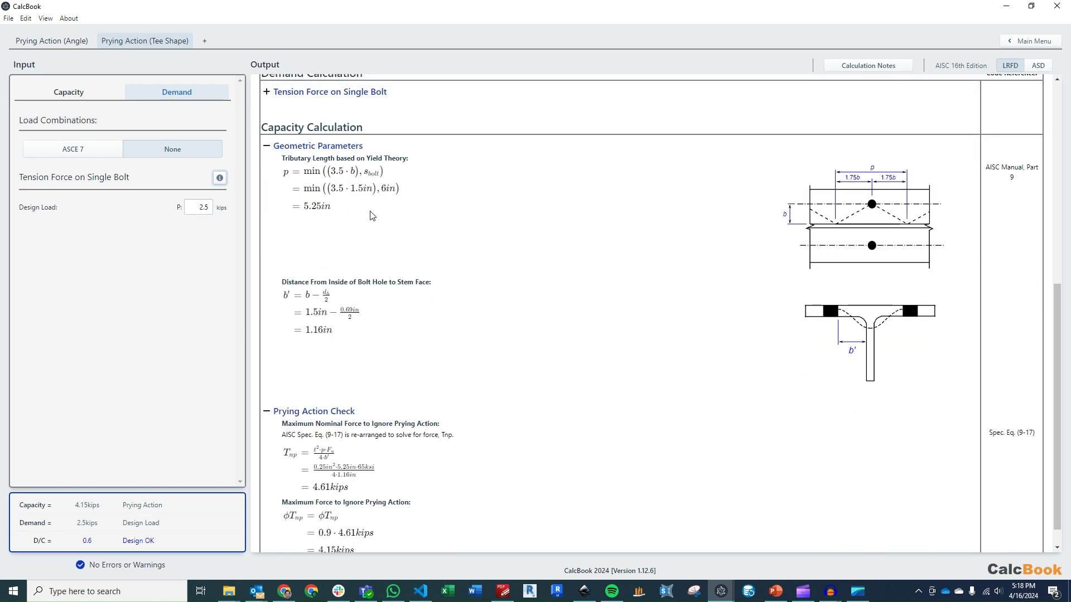
scroll(375, 212, "down", 1)
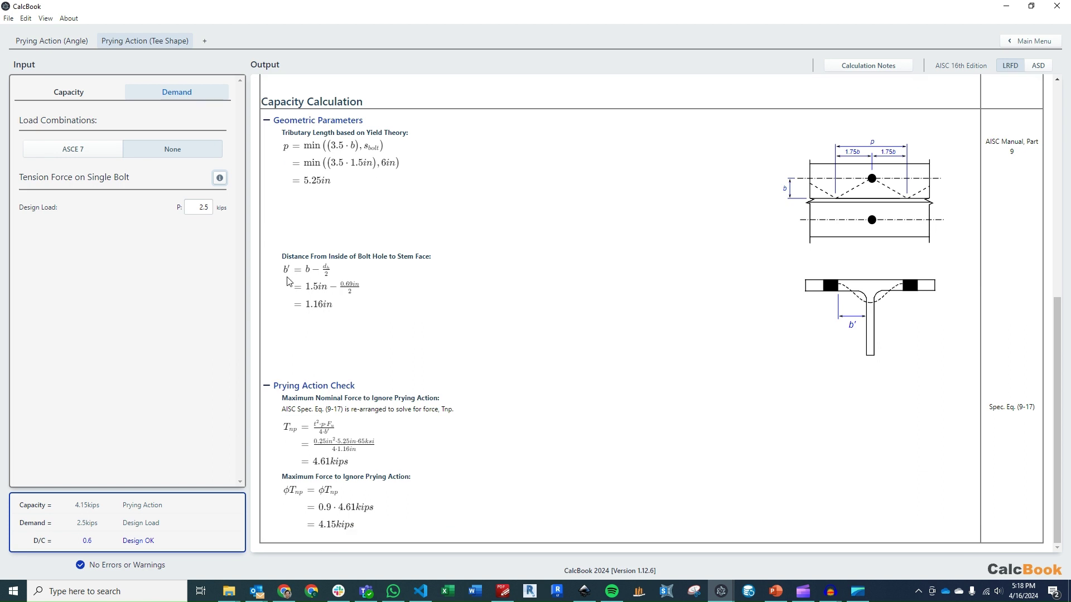